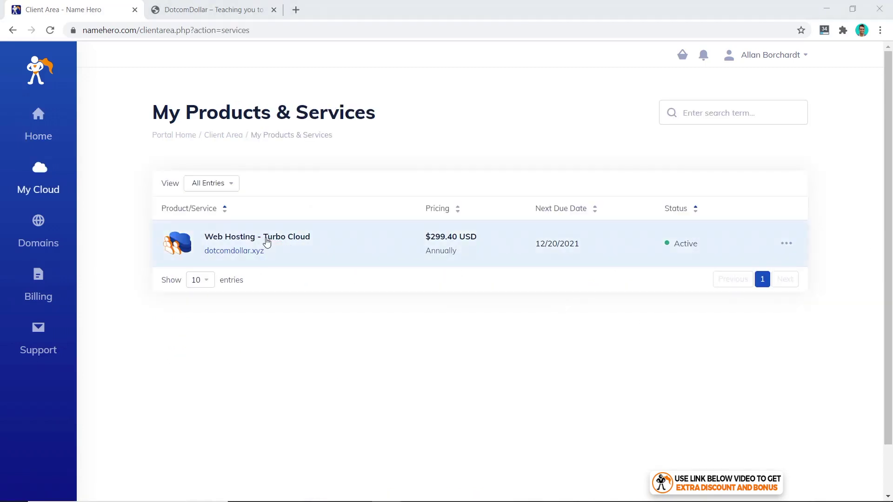
- Open the Web Hosting - Turbo Cloud plan and enter its cPanel main page
click(290, 242)
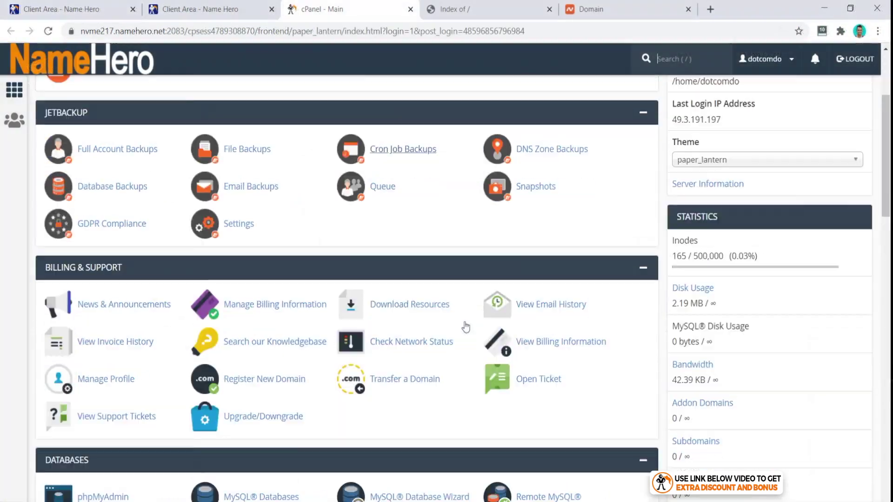
scroll(460, 328, down, 15)
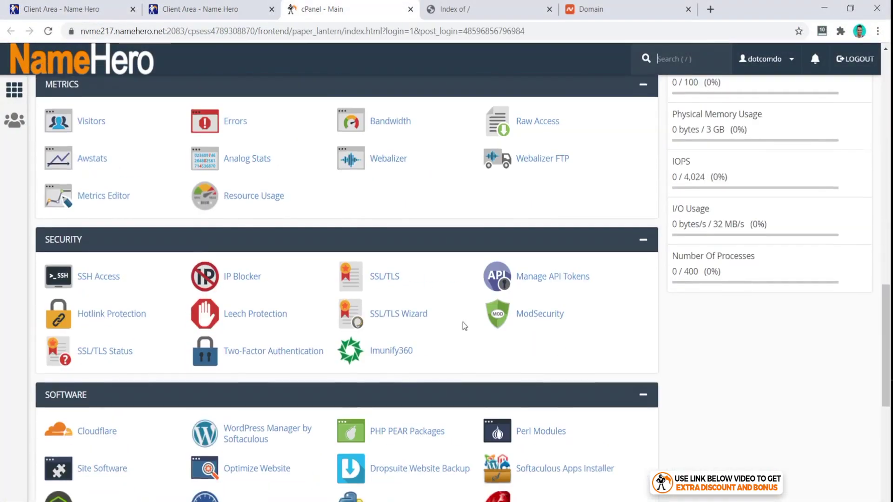
- Launch WordPress Manager by Softaculous from the cPanel Software section
scroll(455, 331, down, 1)
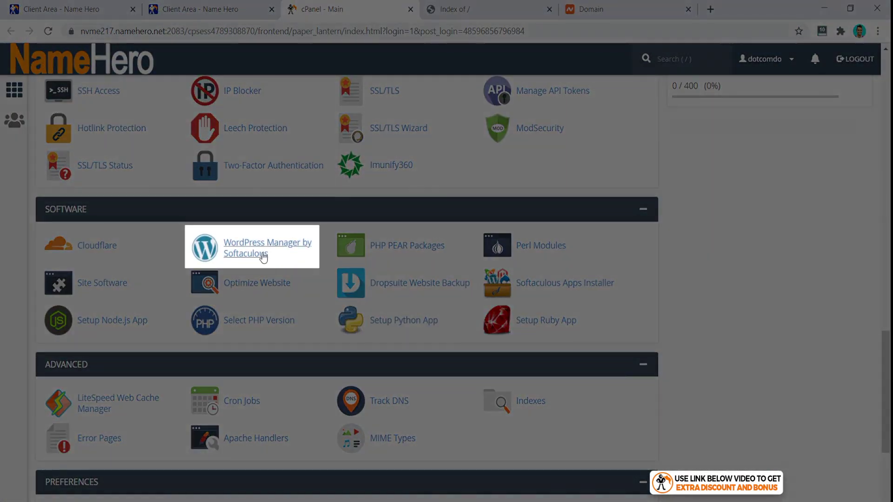
click(259, 255)
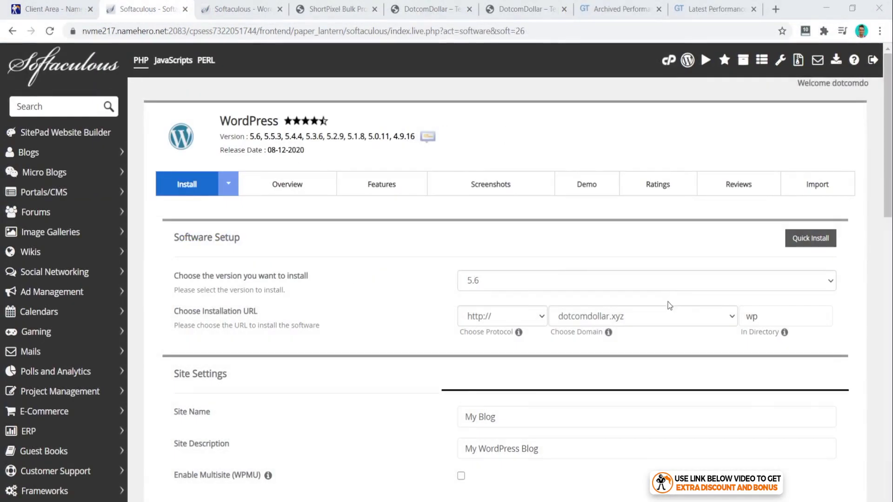
- Target dotcomdollar.xyz for the install and clear the 'wp' directory to install at root
click(654, 321)
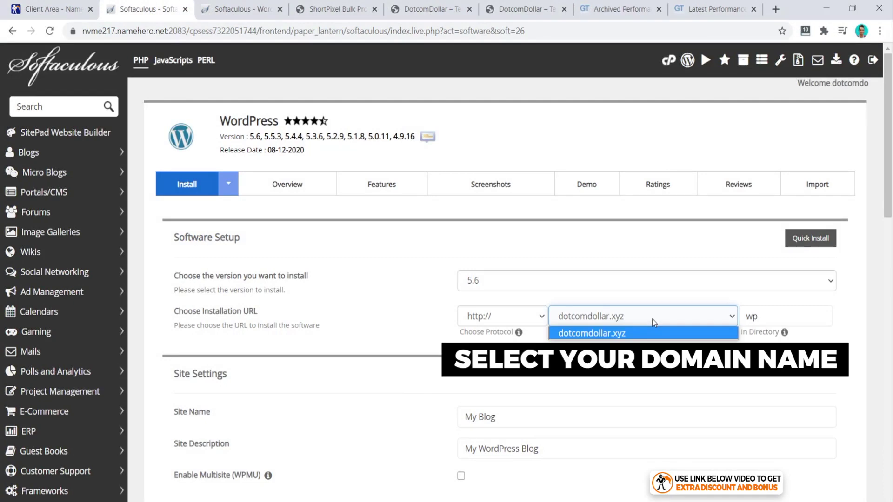
click(654, 322)
double_click(740, 320)
key(BackSpace)
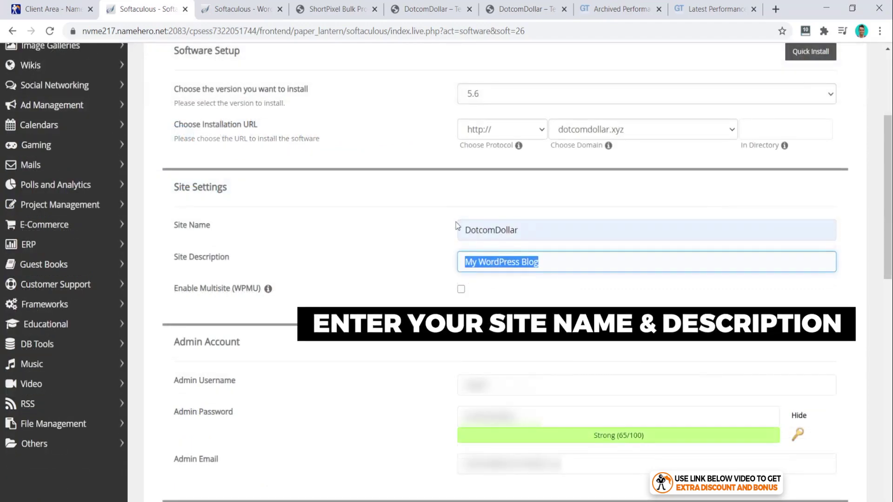
- Set the description 'Teaching you to build amazing WordPress websites', edit the admin username, and install
text(Teaching you to build amazing WordPress websites)
scroll(427, 279, down, 5)
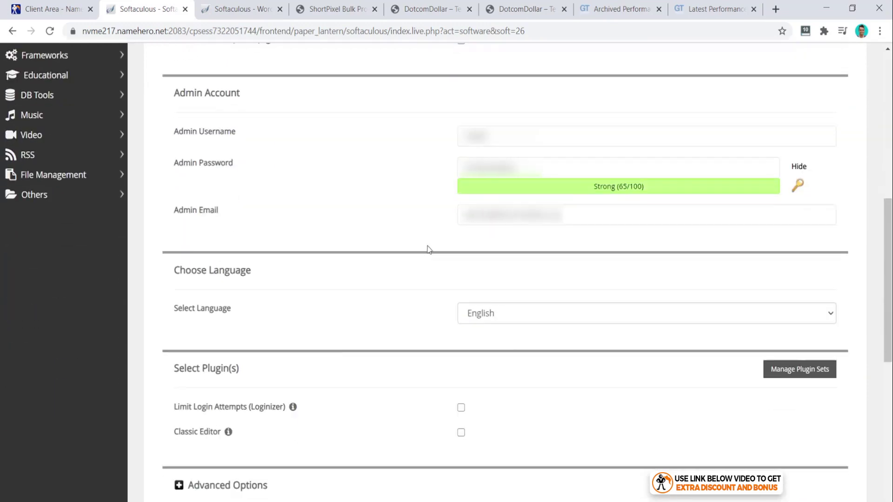
click(509, 141)
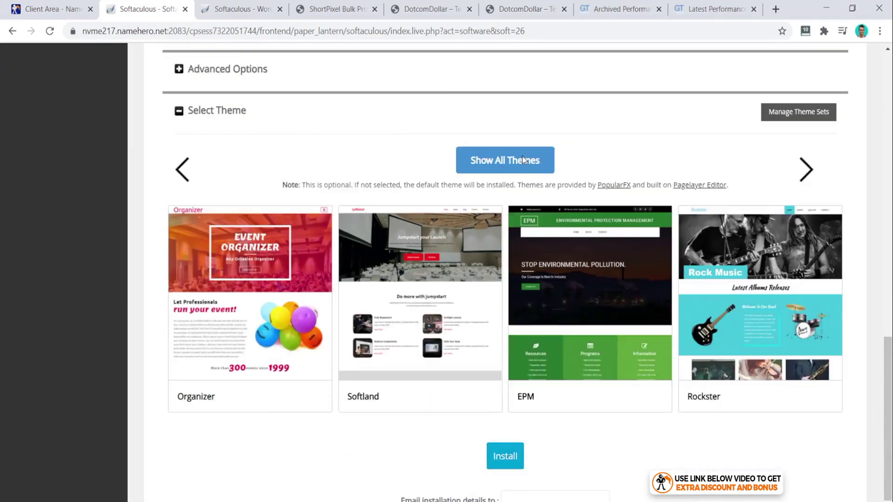
scroll(570, 344, down, 2)
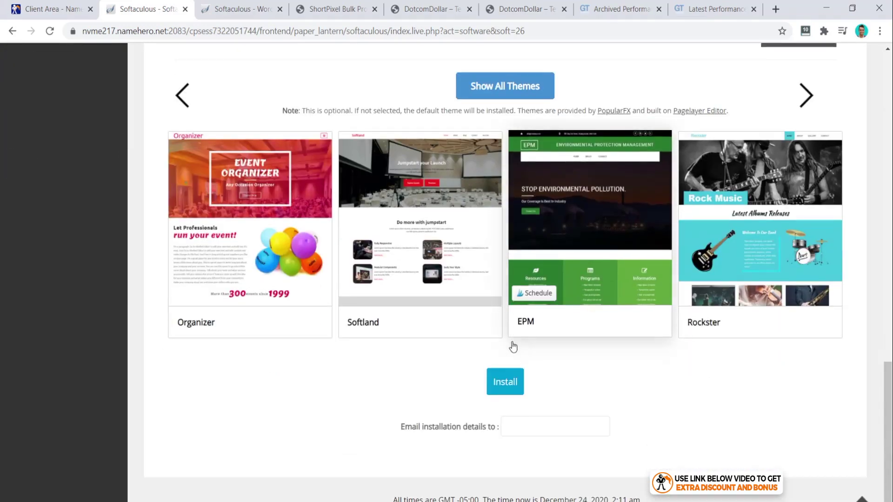
click(505, 386)
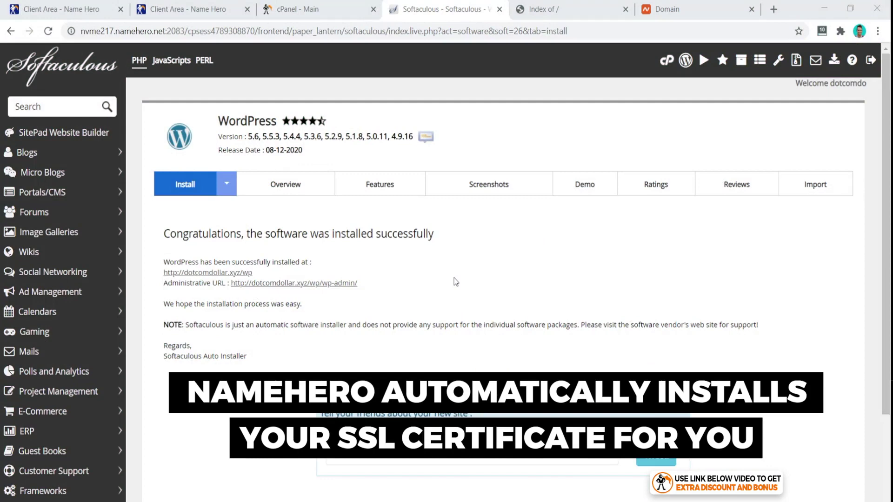
- Open the dotcomdollar.xyz admin dashboard, verify its secure connection, and return to cPanel
click(250, 285)
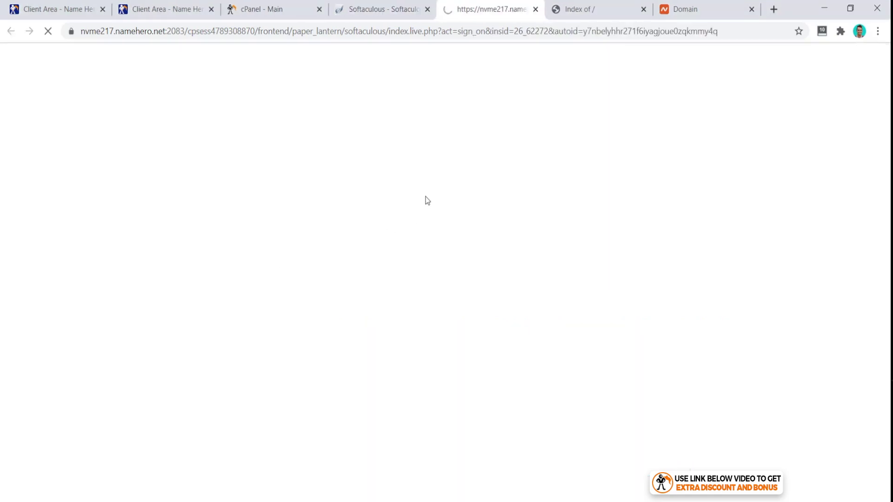
click(72, 31)
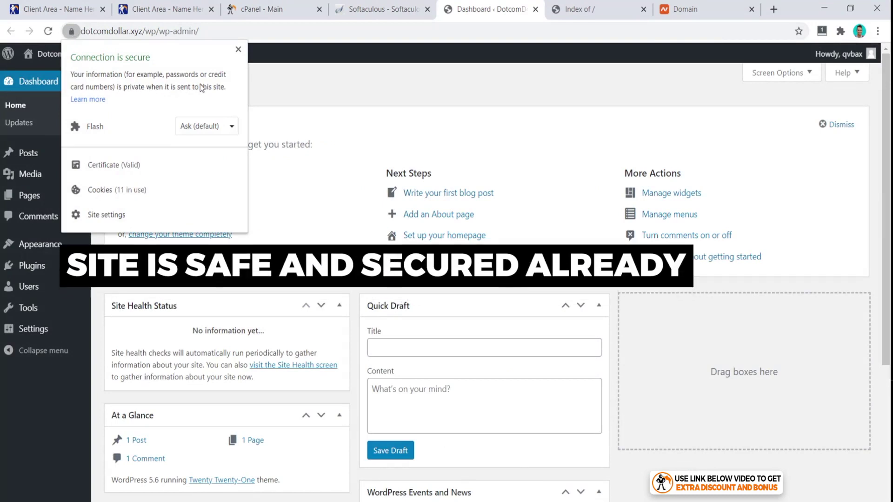
click(385, 118)
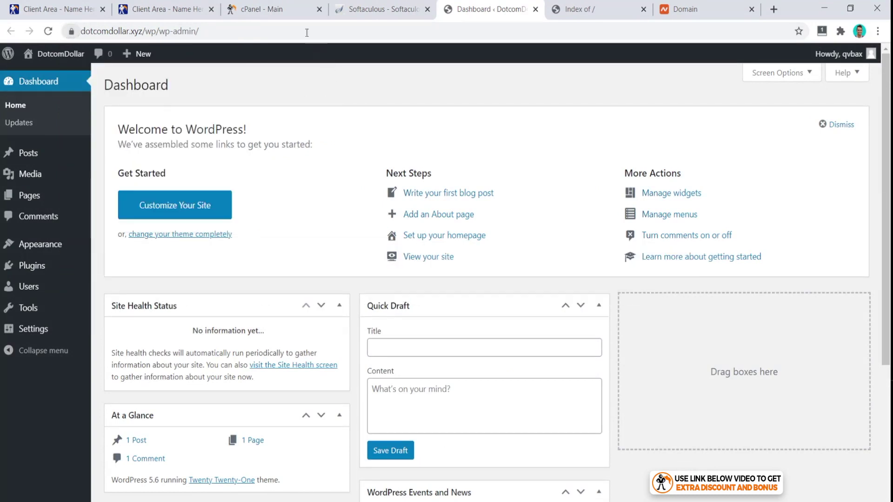
click(281, 14)
scroll(421, 264, down, 8)
scroll(421, 263, down, 10)
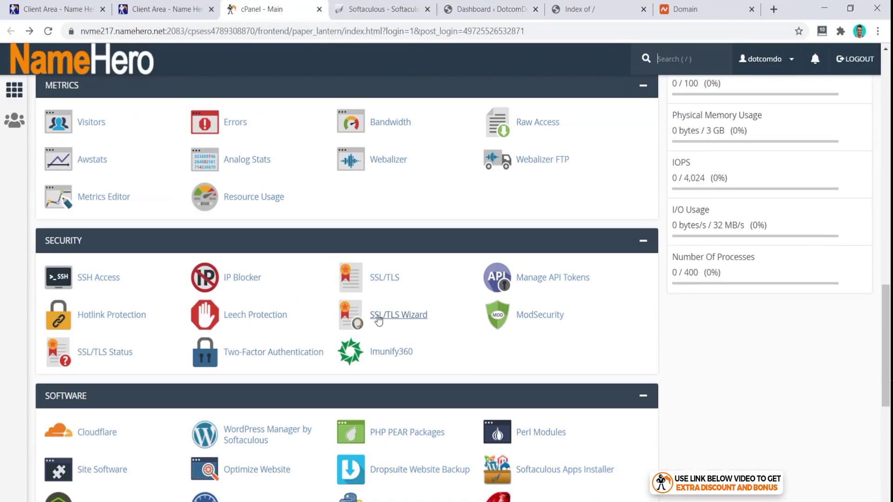
click(384, 284)
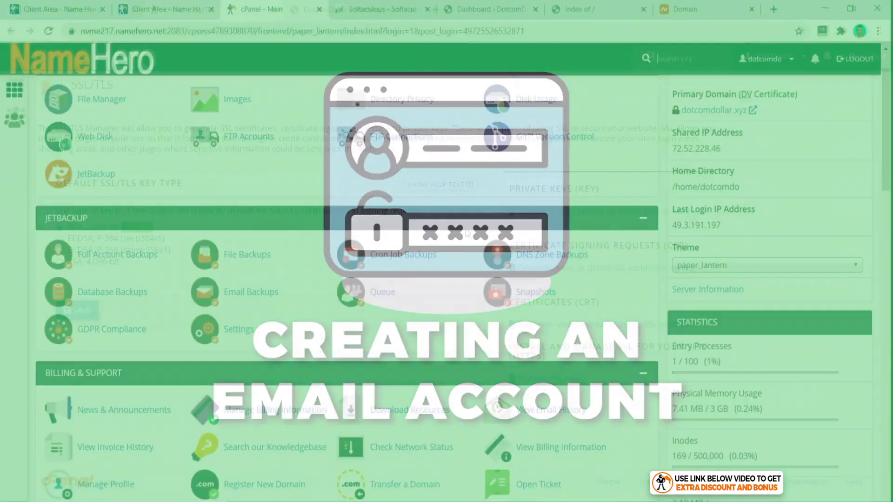
- Create the email account 'test' with a generated strong password and 1024 MB storage
scroll(465, 227, down, 10)
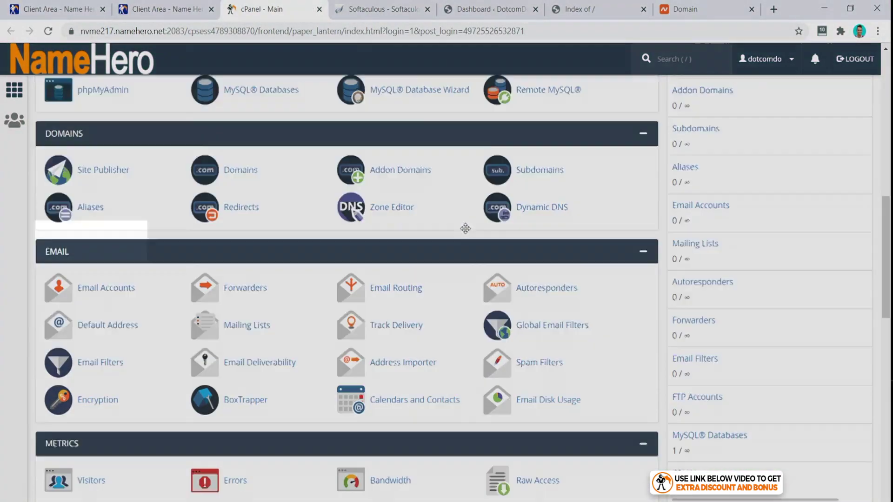
scroll(465, 228, down, 1)
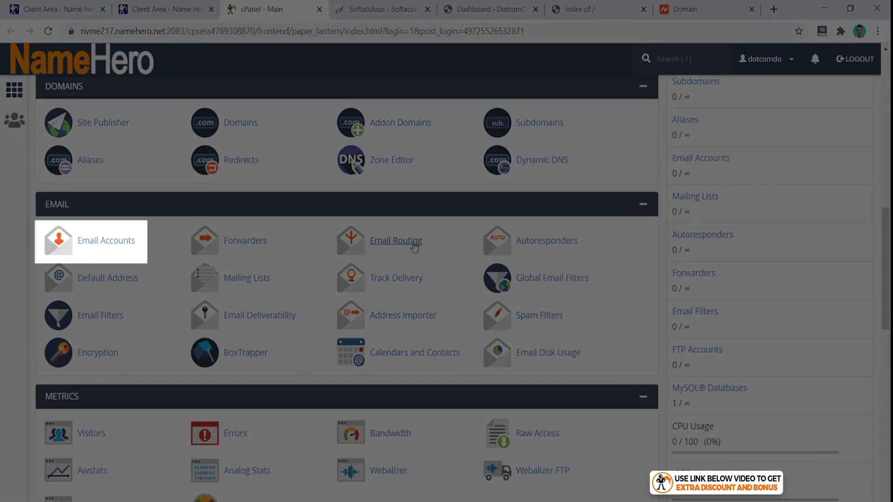
click(120, 241)
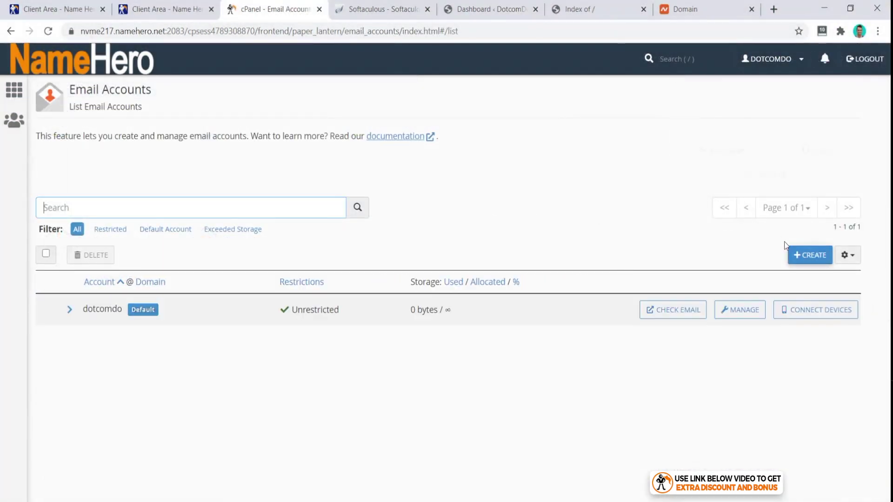
click(805, 260)
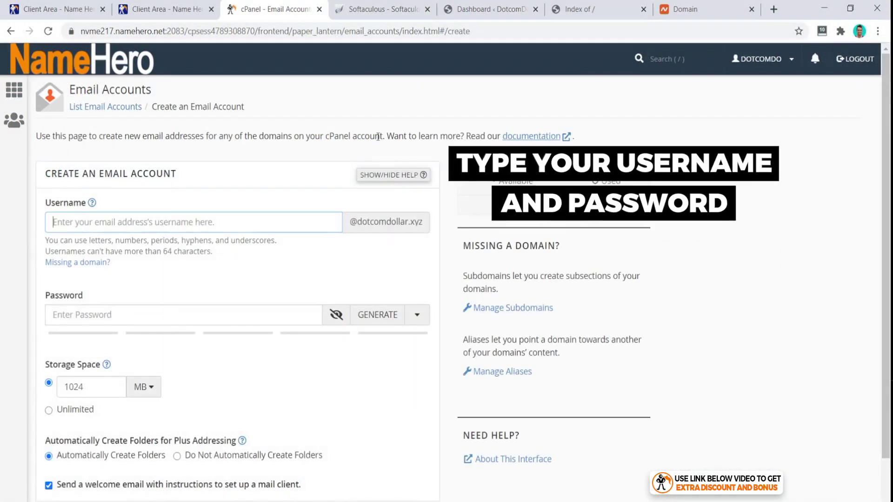
text(test)
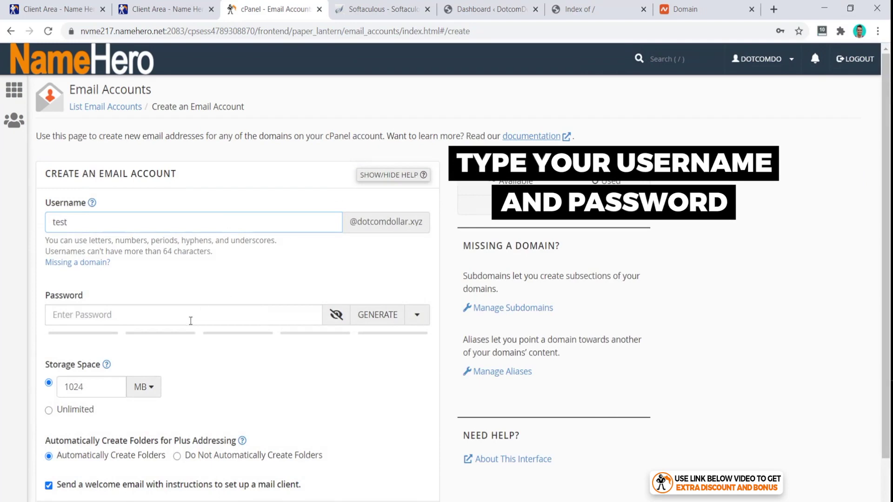
click(363, 315)
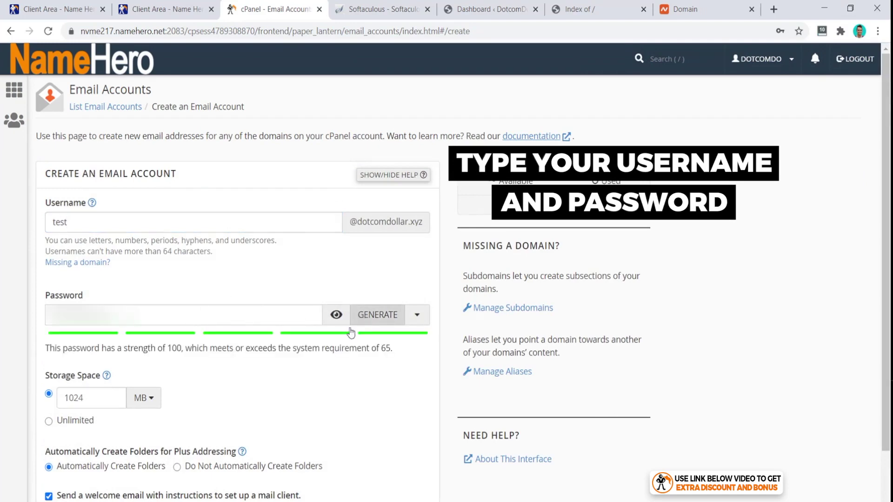
scroll(289, 361, down, 2)
click(72, 463)
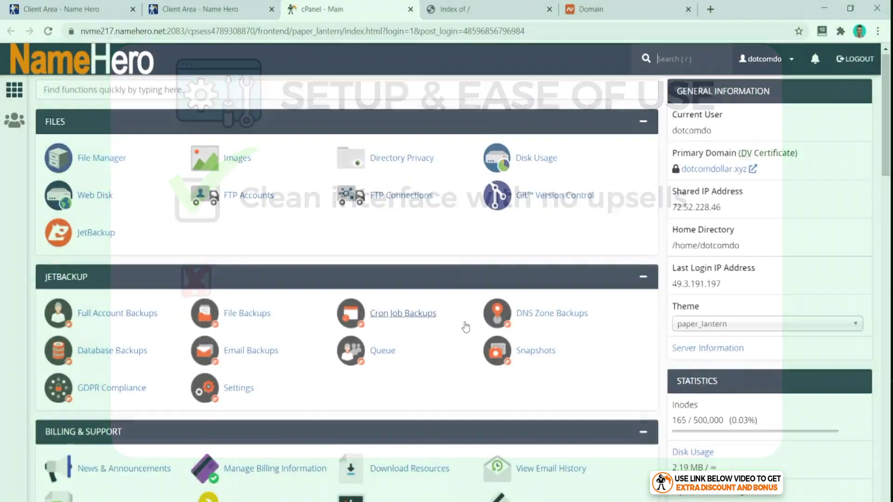
scroll(460, 327, down, 15)
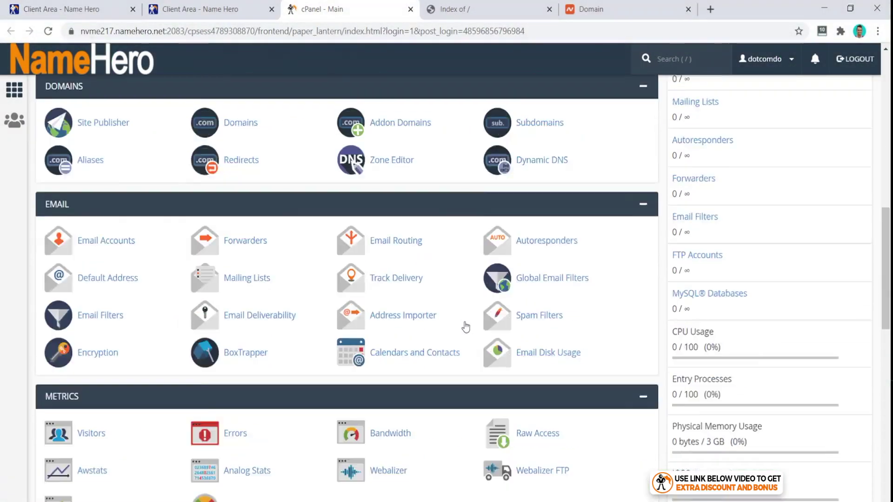
scroll(455, 331, down, 1)
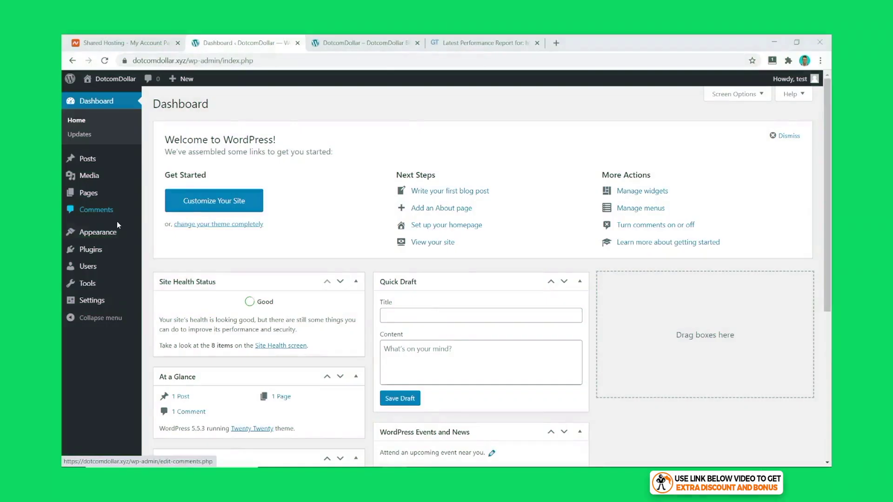
mouse_move(98, 232)
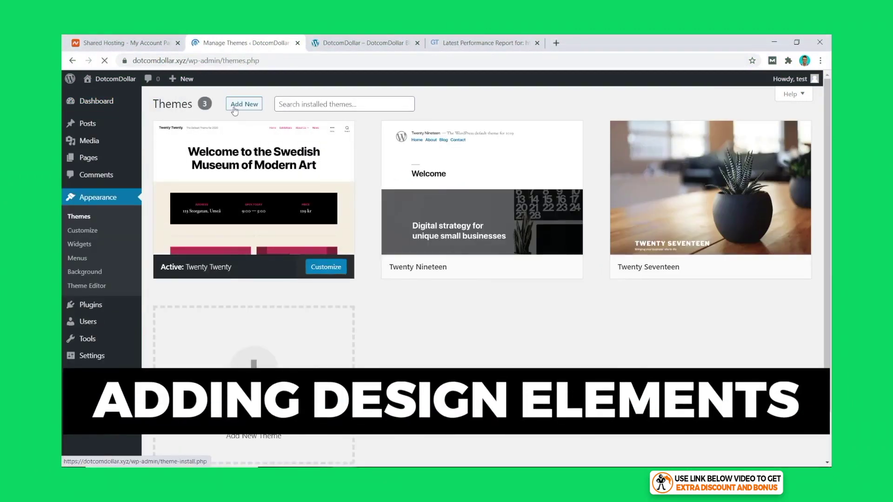
- Search the theme library for 'astra' and install the Astra theme
click(242, 103)
click(721, 134)
text(astra)
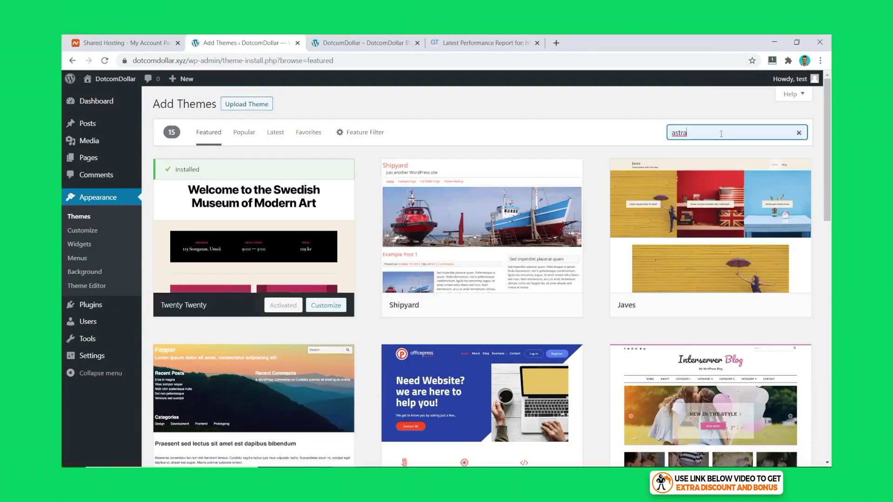
click(297, 307)
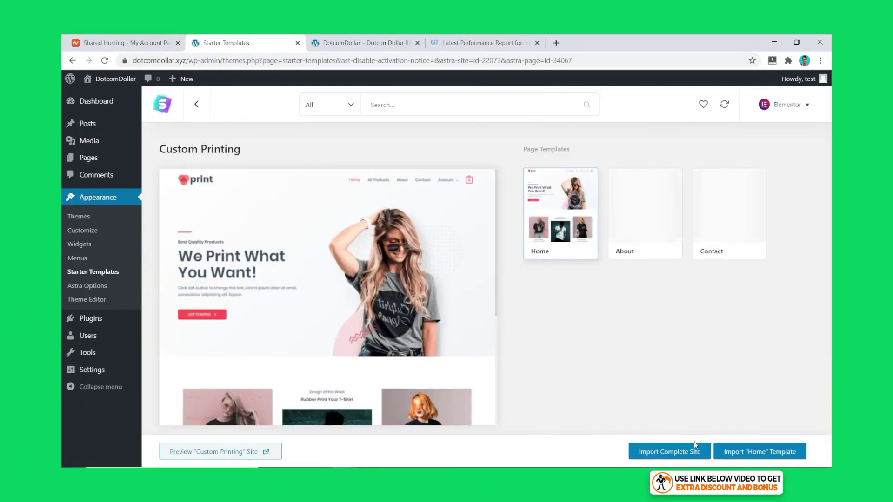
- Import the complete Custom Printing starter site and view the result
click(670, 452)
click(320, 342)
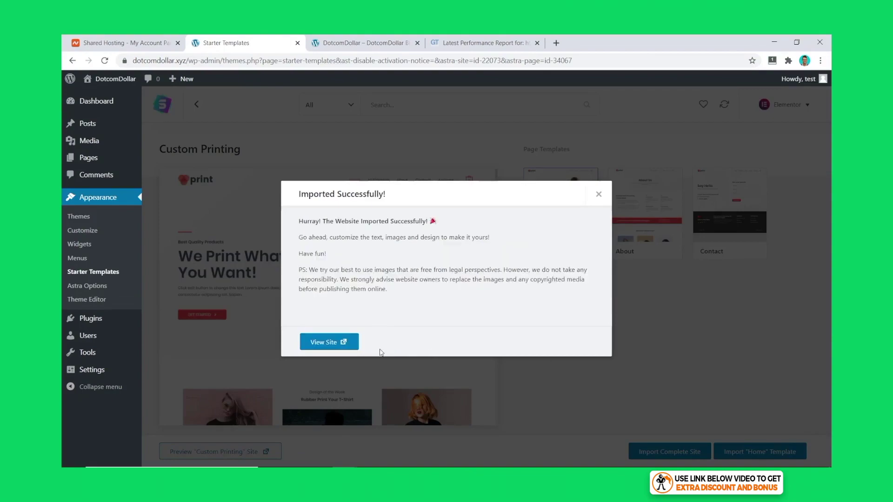
click(331, 343)
scroll(818, 131, down, 20)
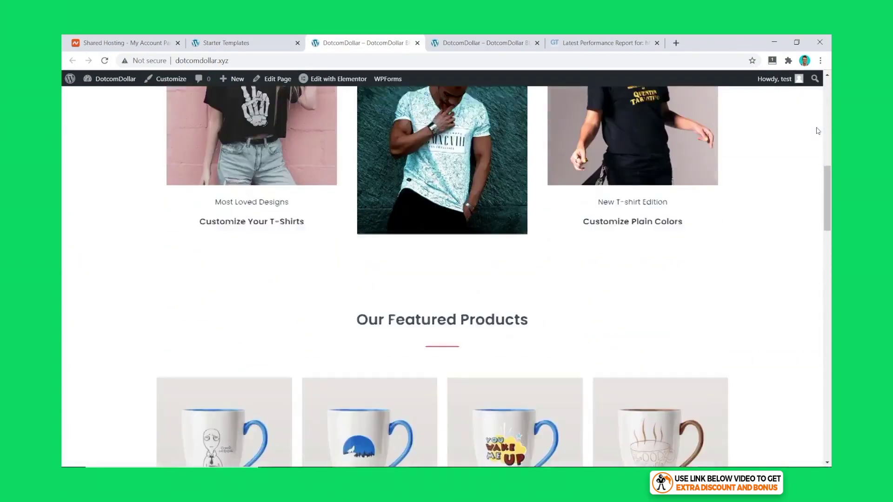
scroll(817, 130, down, 10)
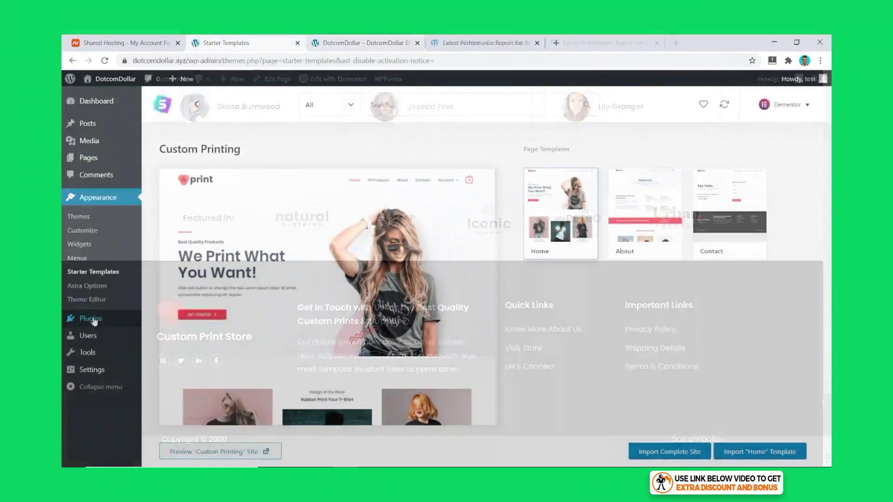
- Install the WP Fastest Cache and ShortPixel Image Optimizer plugins
mouse_move(93, 318)
click(156, 320)
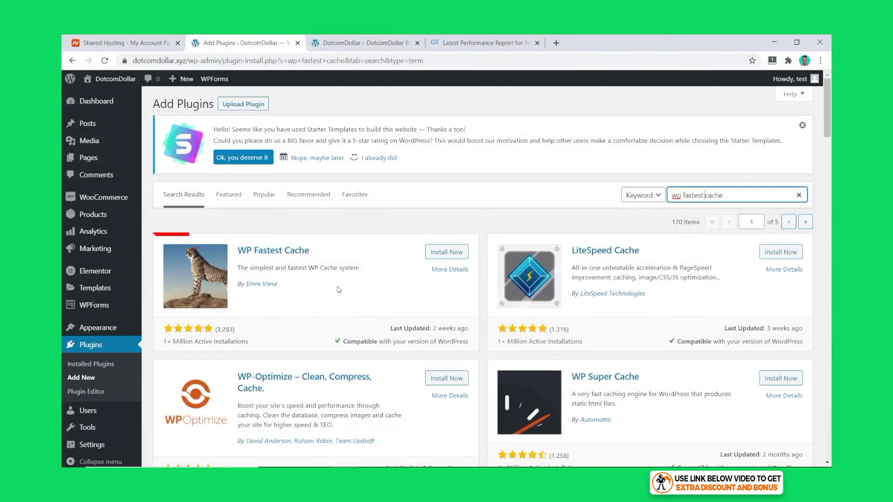
click(446, 251)
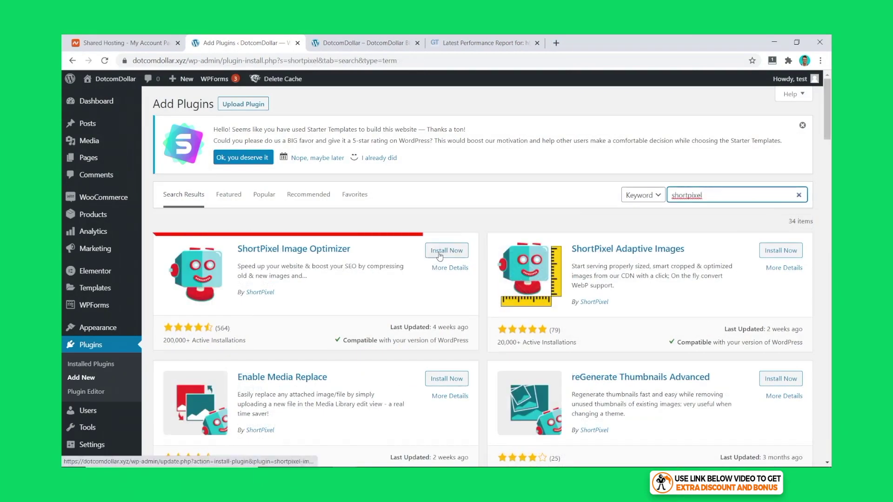
click(439, 254)
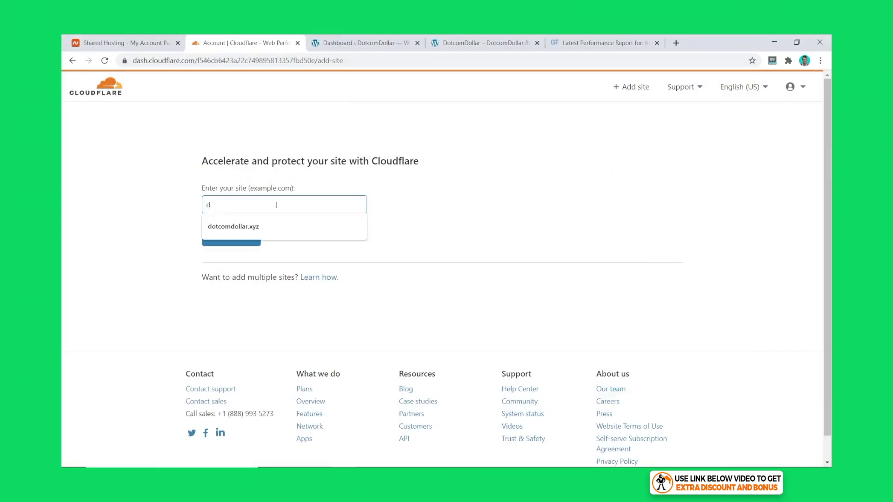
- Add dotcomdollar.xyz as a new site in Cloudflare
text(otcom)
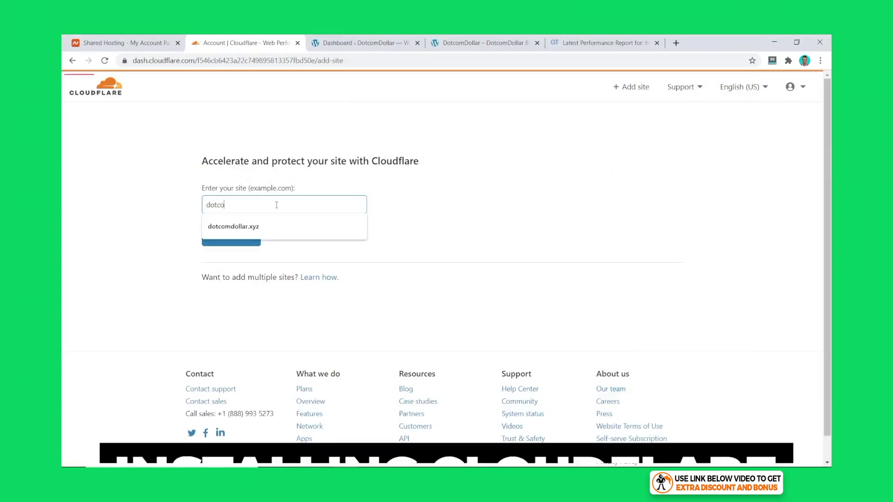
key(Down)
click(291, 222)
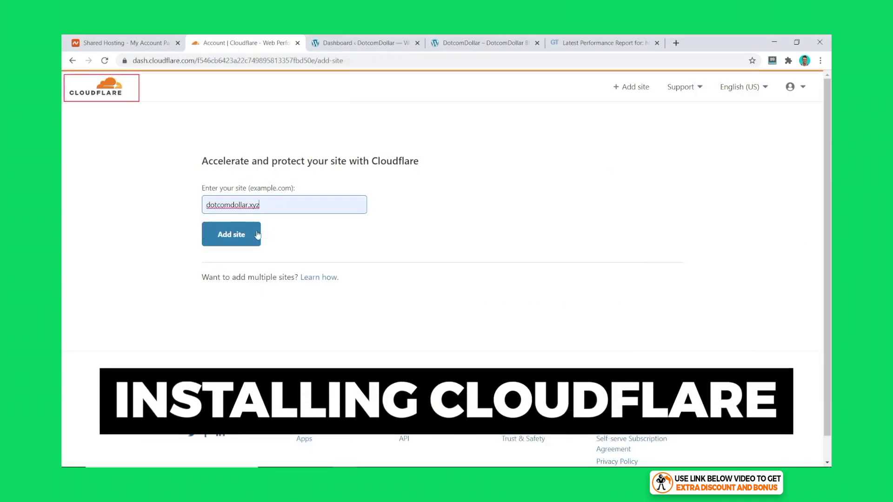
click(251, 234)
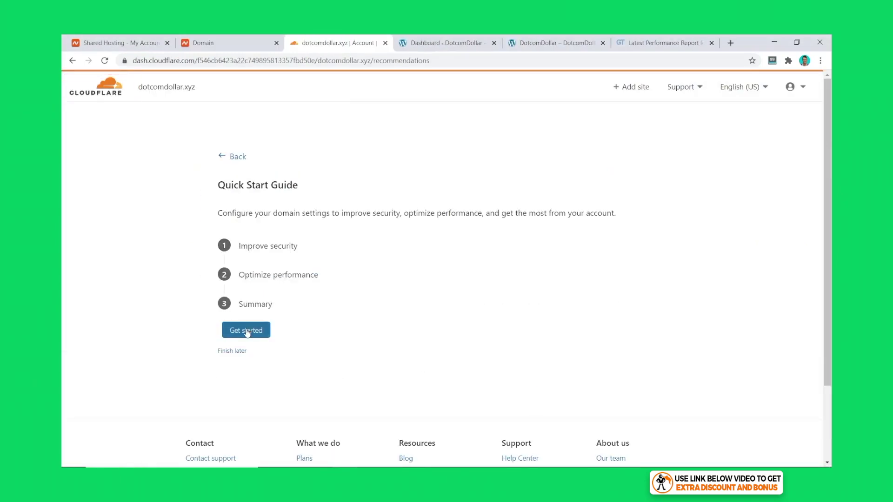
- Skip the Quick Start Guide and review the site's two assigned Cloudflare nameservers
click(234, 355)
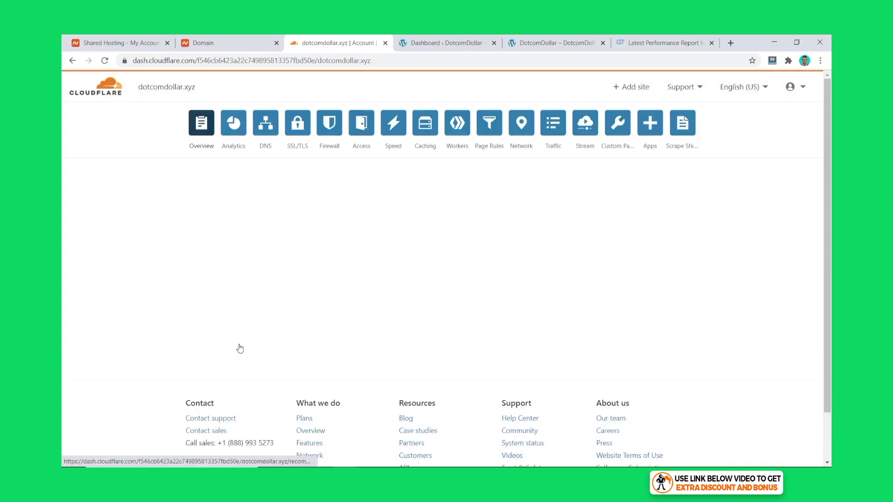
scroll(626, 297, down, 5)
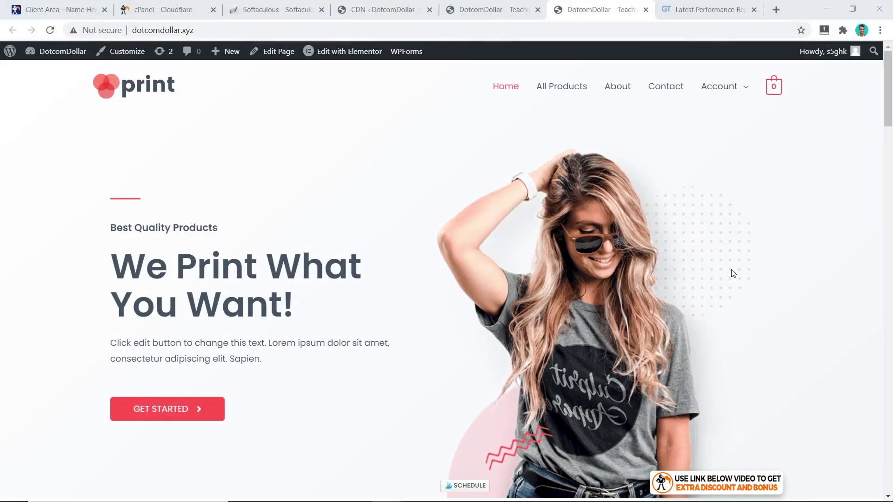
scroll(733, 273, down, 6)
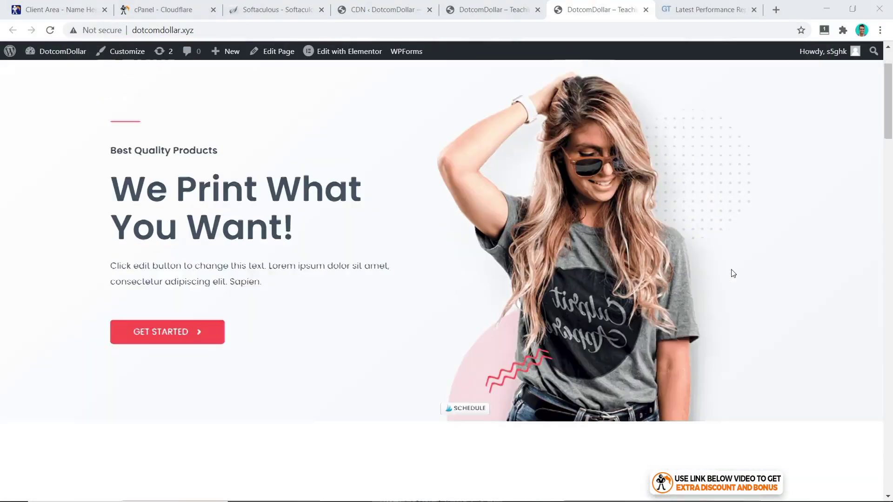
scroll(732, 273, down, 12)
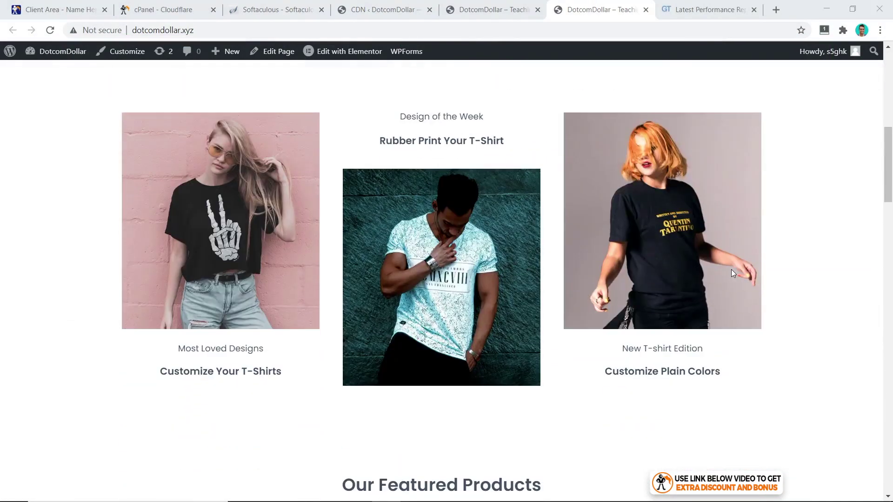